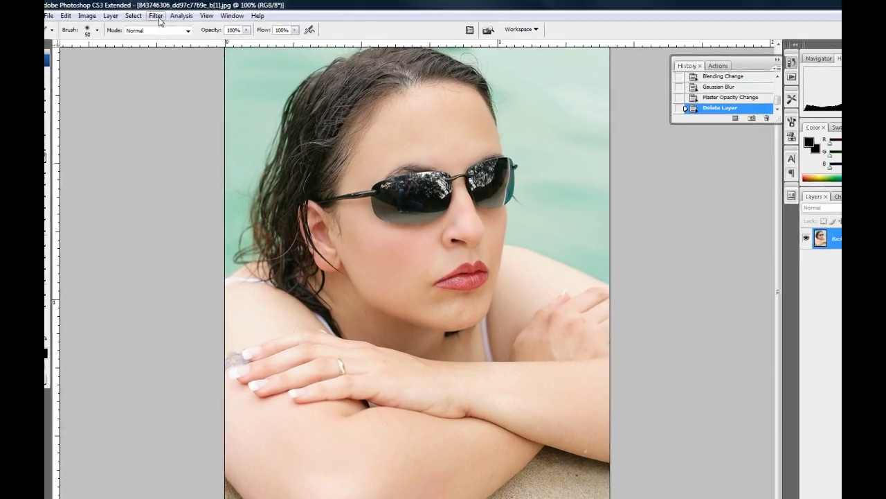
Open the Filter menu for the softened sunglasses portrait.
{"action": "left_click", "coordinate": [157, 16]}
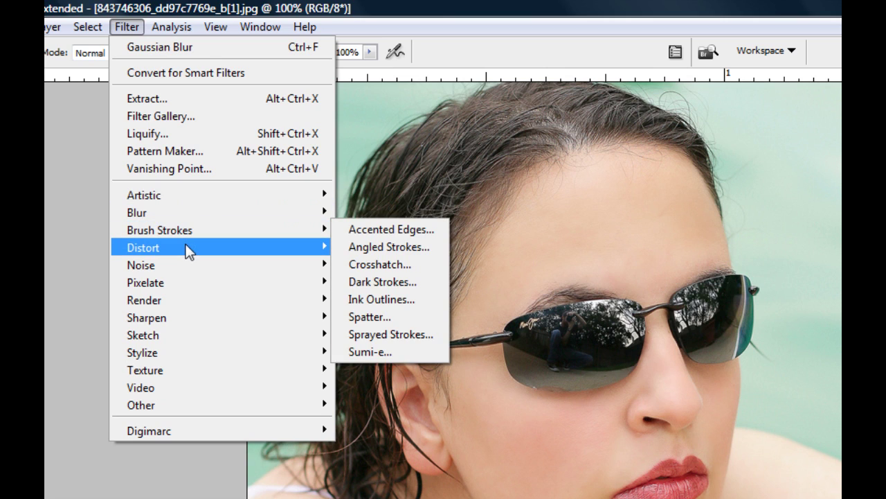
Look over the Distort filters, including Diffuse Glow, then close the menus without applying one.
{"action": "mouse_move", "coordinate": [187, 248]}
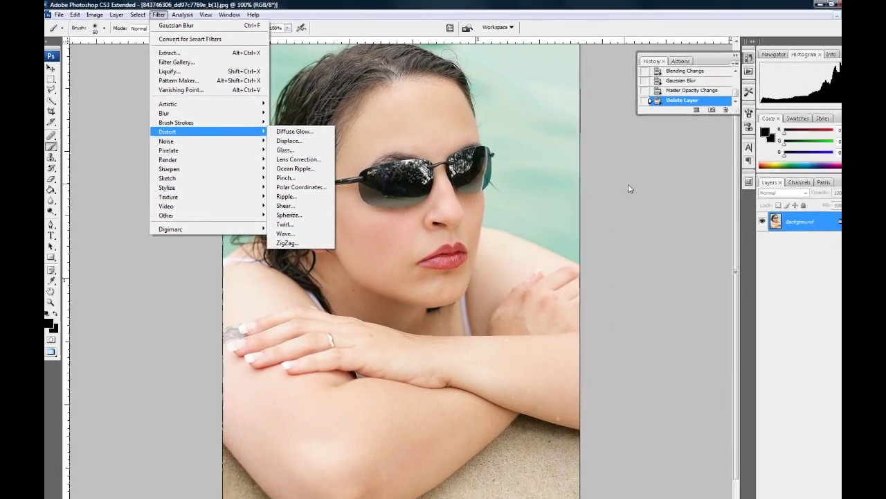
{"action": "key", "text": "Escape"}
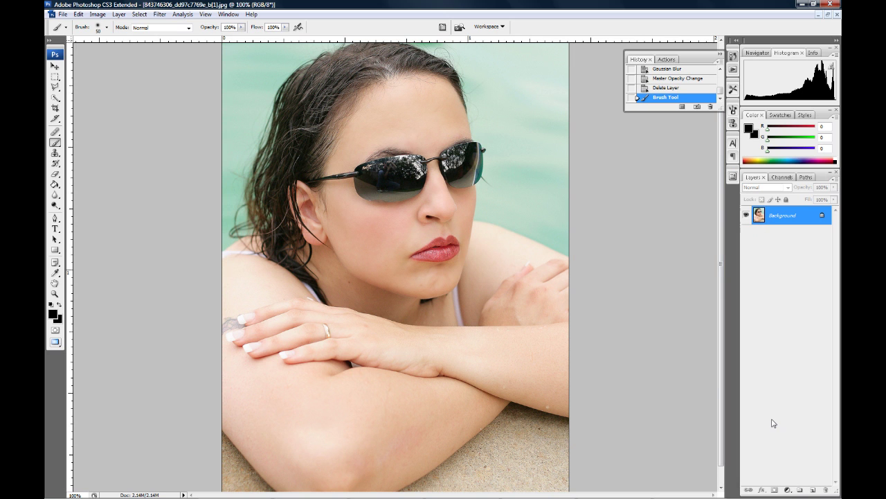
Duplicate the portrait to Layer 1, add a layer mask, and fill it using Apply Image.
{"action": "key", "text": "ctrl+j"}
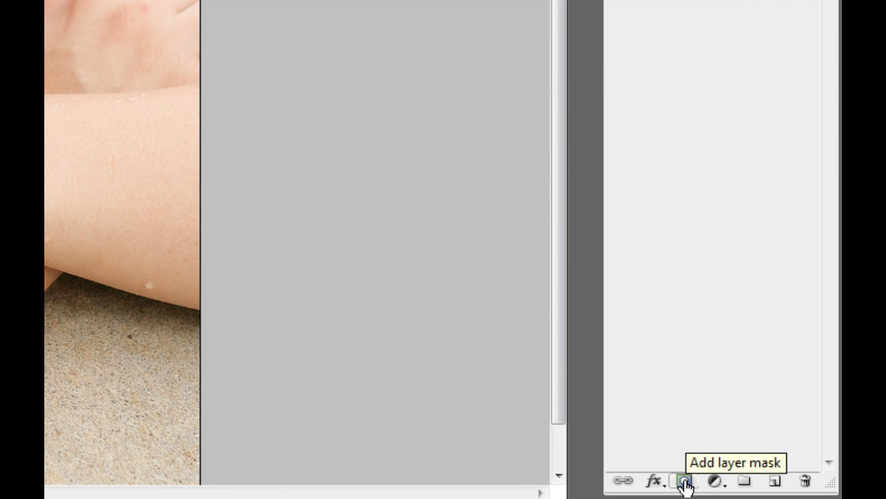
{"action": "left_click", "coordinate": [684, 481]}
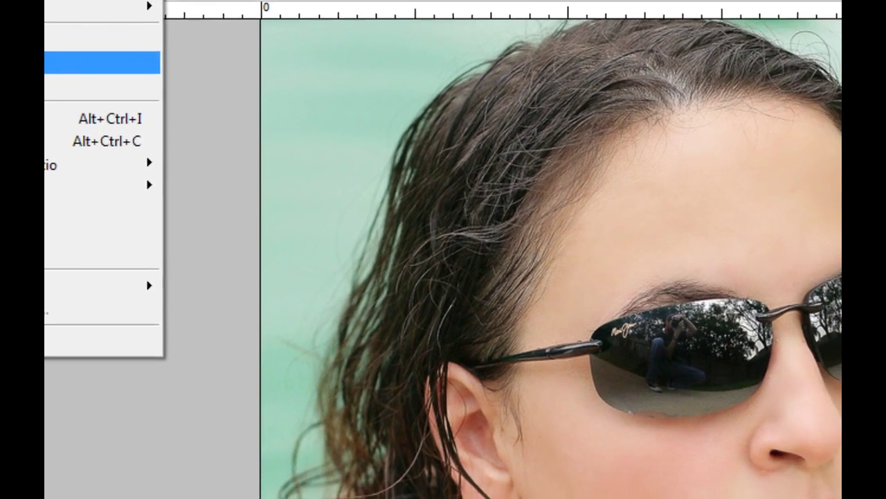
{"action": "left_click", "coordinate": [103, 63]}
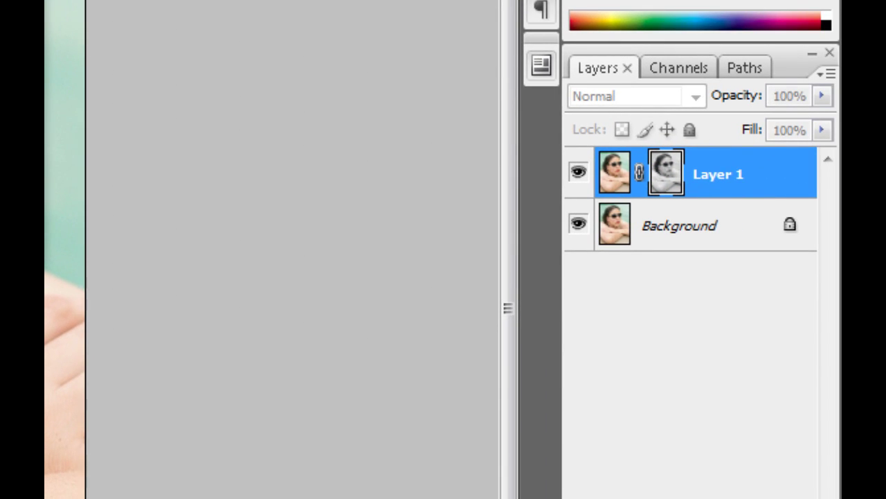
{"action": "key", "text": "Return"}
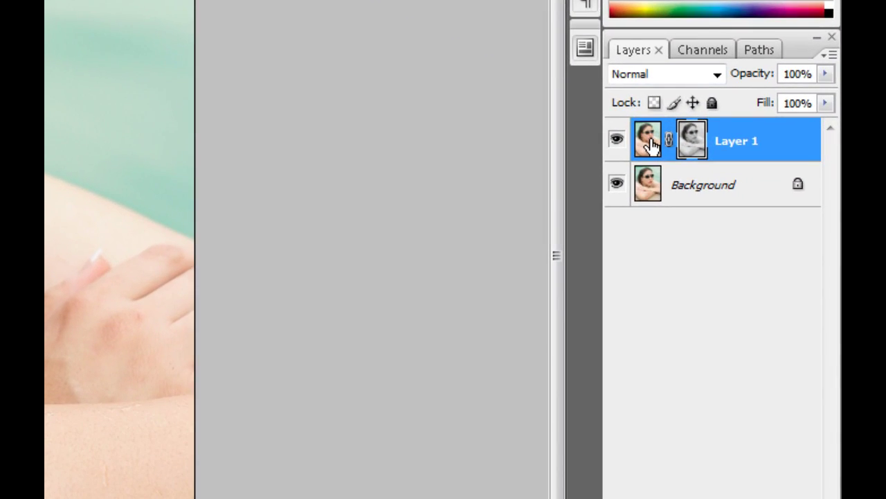
Target Layer 1's image thumbnail and set its blend mode to Screen.
{"action": "left_click", "coordinate": [650, 141]}
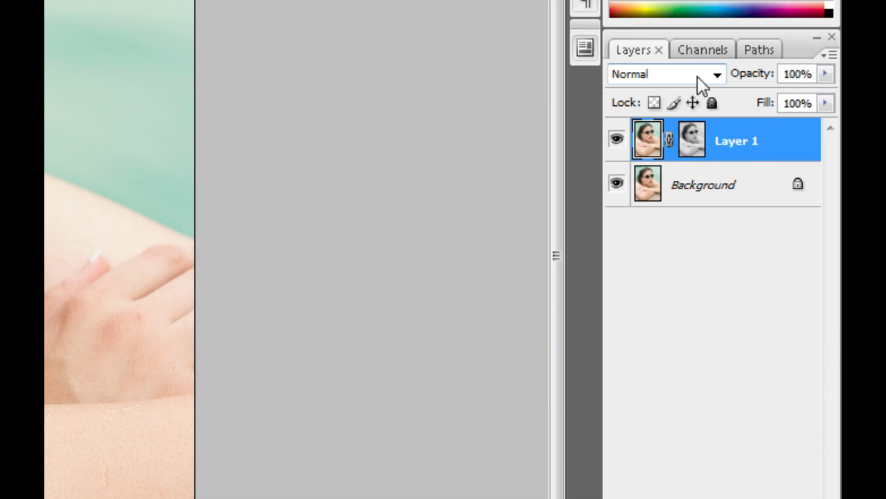
{"action": "left_click", "coordinate": [717, 74]}
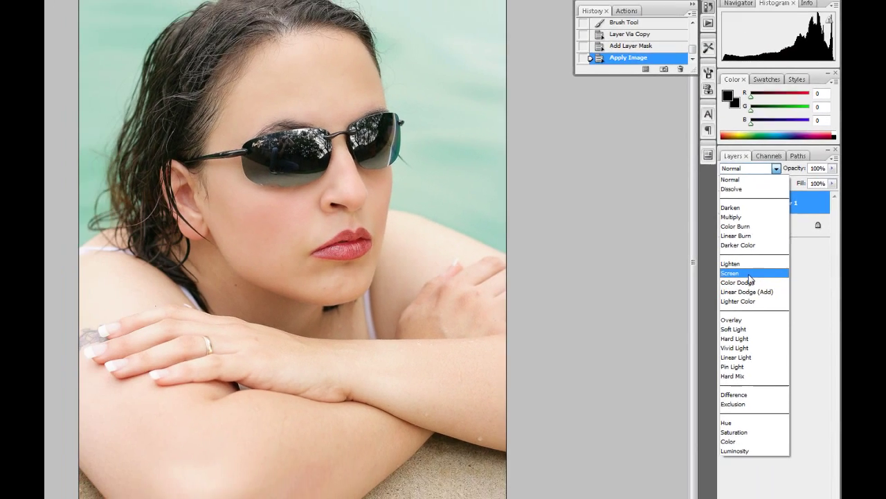
{"action": "left_click", "coordinate": [681, 275]}
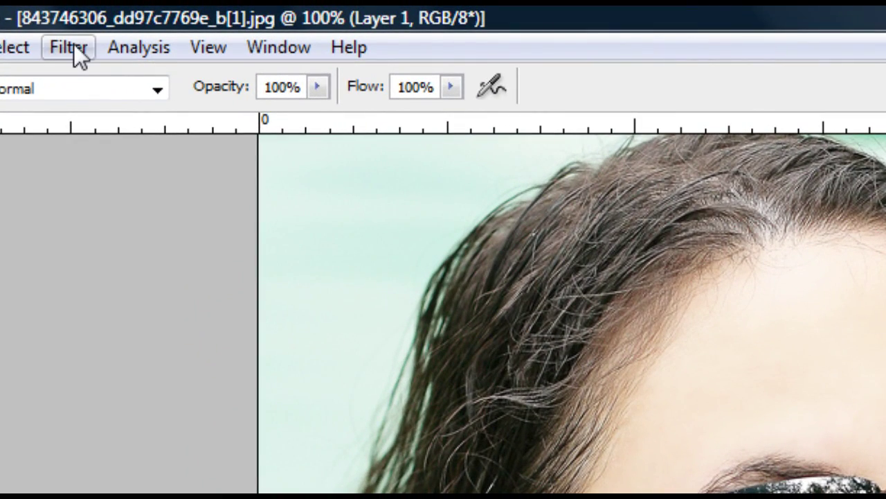
{"action": "left_click", "coordinate": [73, 47]}
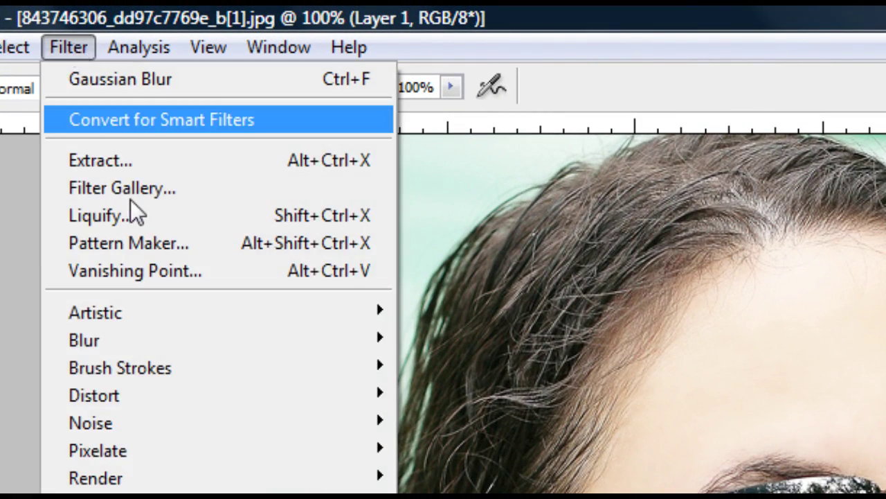
Apply a 2.4-pixel Gaussian Blur to Layer 1, checking the preview before confirming.
{"action": "mouse_move", "coordinate": [140, 347]}
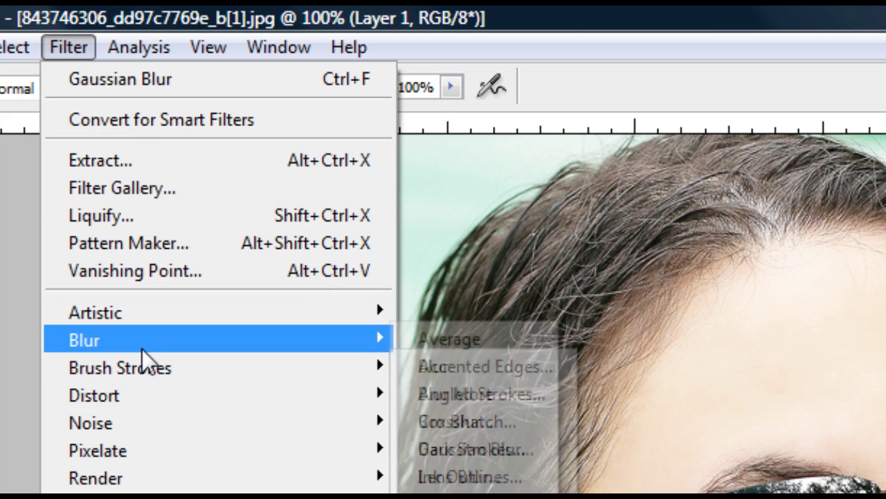
{"action": "left_click", "coordinate": [433, 452]}
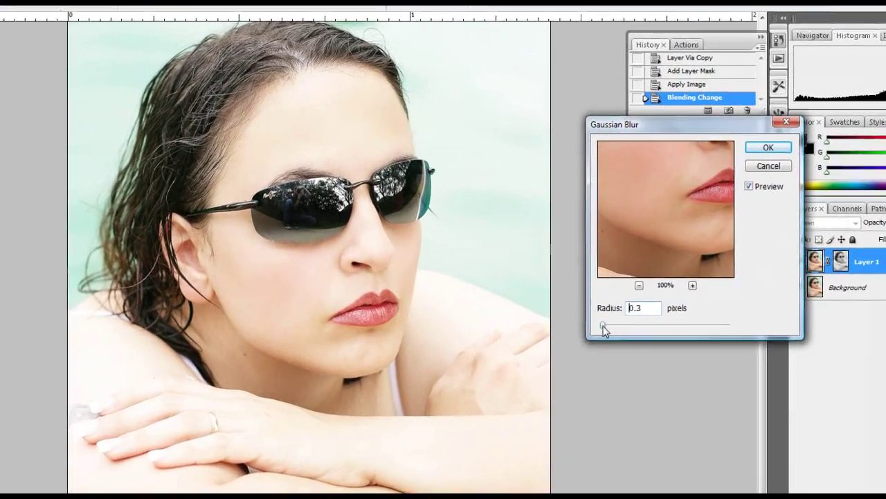
{"action": "left_click_drag", "start_coordinate": [603, 263], "coordinate": [607, 264]}
{"action": "left_click_drag", "start_coordinate": [608, 380], "coordinate": [621, 399]}
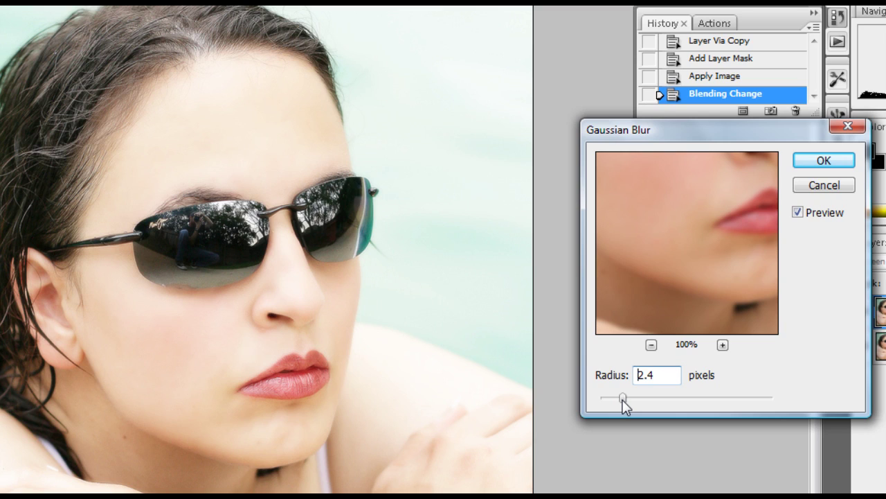
{"action": "left_click_drag", "start_coordinate": [623, 398], "coordinate": [622, 398]}
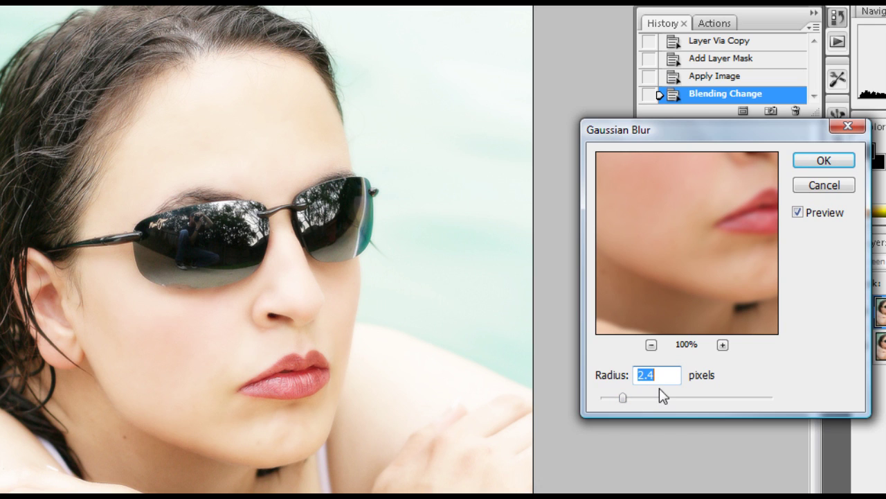
{"action": "left_click", "coordinate": [798, 213]}
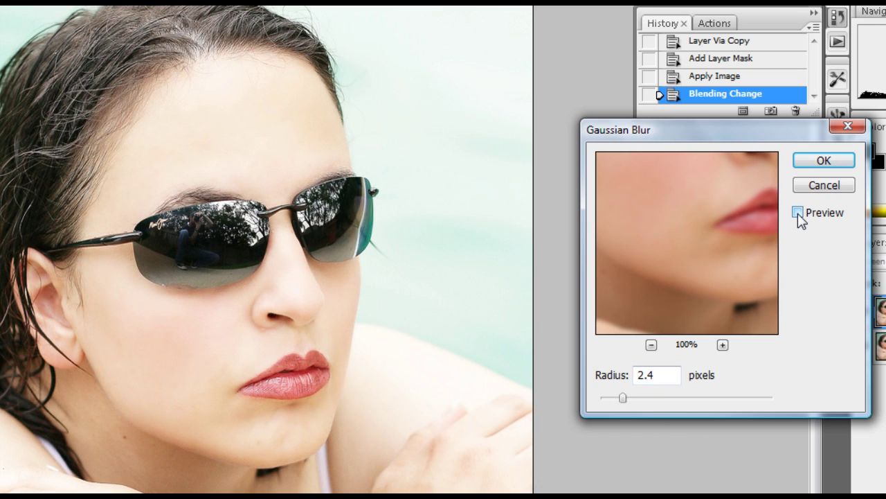
{"action": "left_click", "coordinate": [798, 213]}
{"action": "left_click", "coordinate": [798, 214]}
{"action": "left_click", "coordinate": [798, 213]}
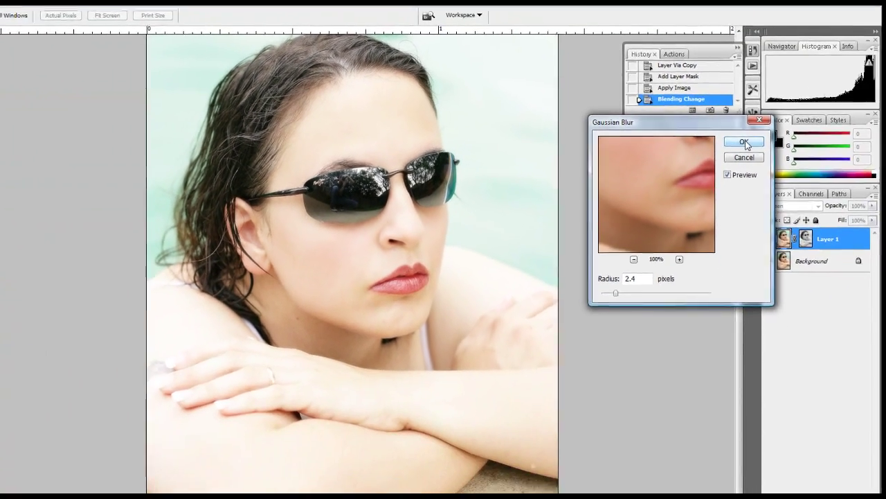
{"action": "left_click", "coordinate": [766, 148]}
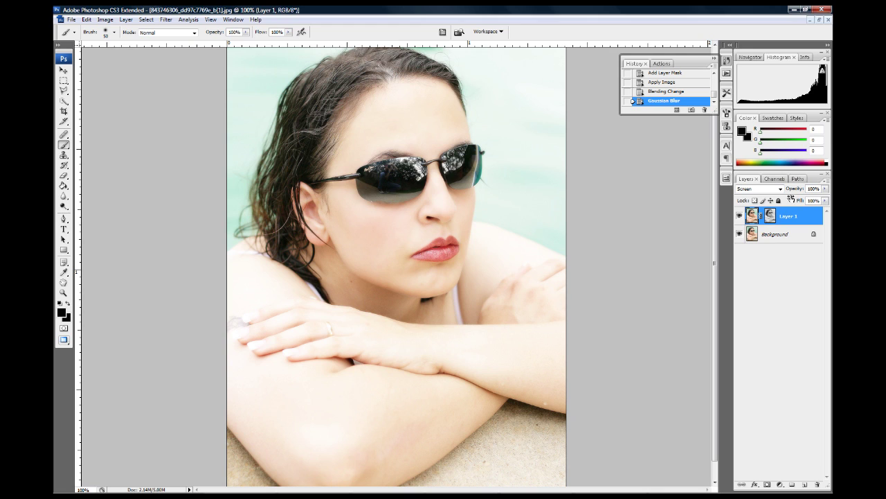
Lower Layer 1's opacity slightly.
{"action": "left_click", "coordinate": [826, 190]}
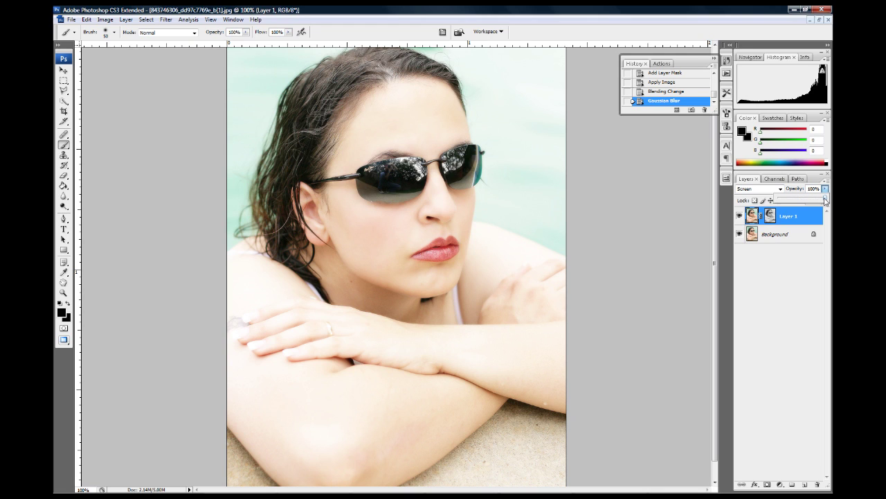
{"action": "left_click_drag", "start_coordinate": [825, 201], "coordinate": [824, 201]}
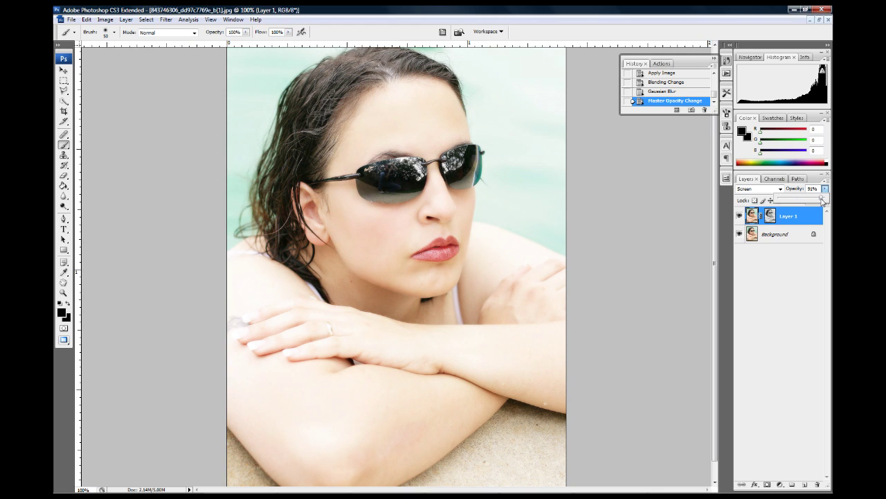
{"action": "left_click", "coordinate": [798, 258]}
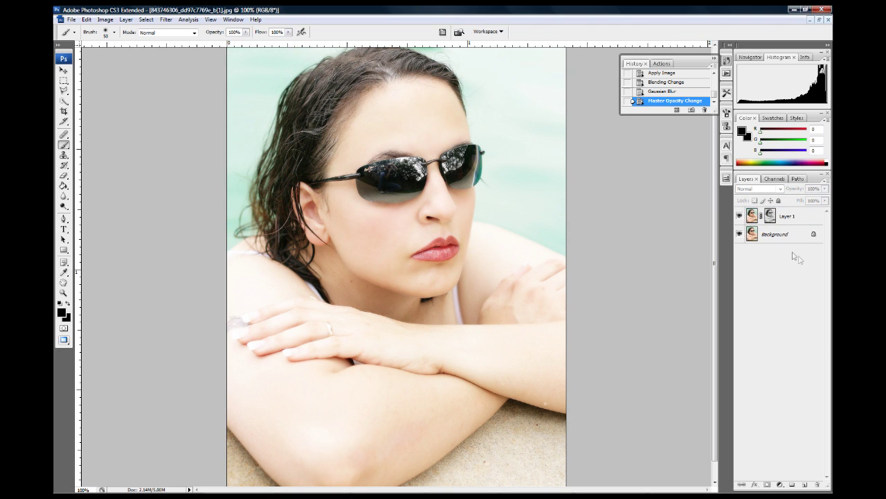
Toggle Layer 1's visibility to compare the glow against the original photo.
{"action": "left_click", "coordinate": [740, 216]}
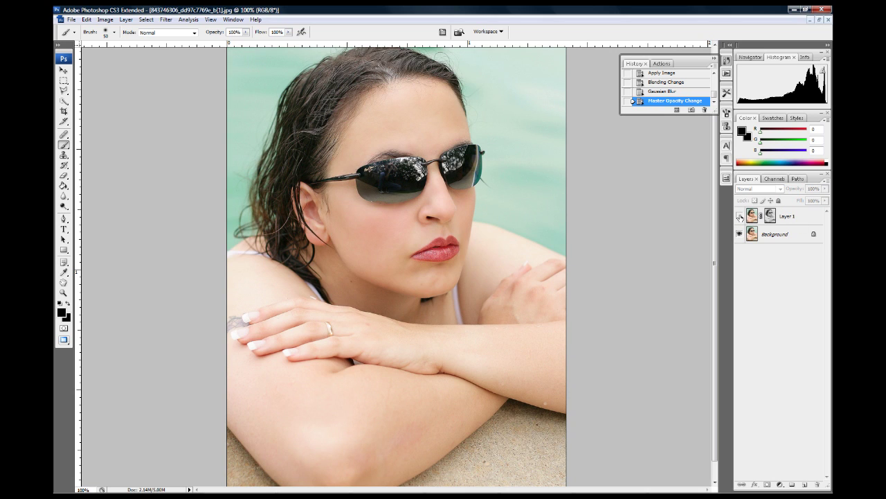
{"action": "left_click", "coordinate": [740, 216]}
{"action": "left_click", "coordinate": [740, 216]}
{"action": "left_click", "coordinate": [739, 216]}
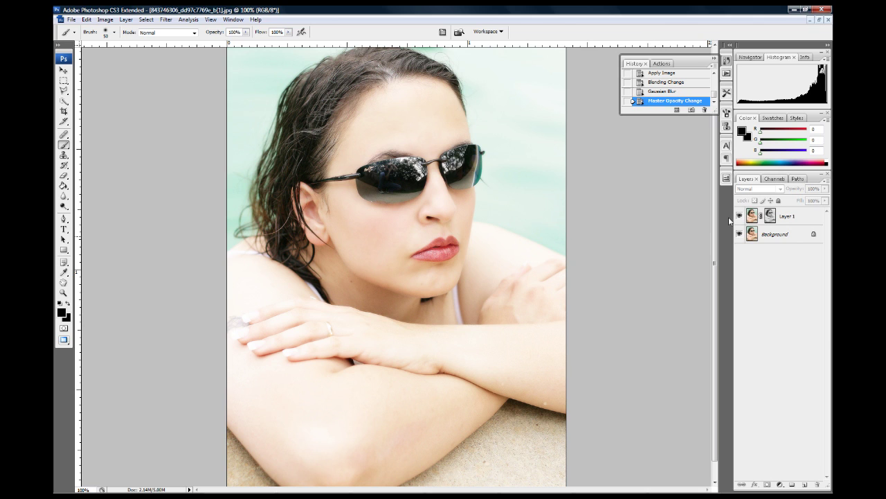
Minimize the sunglasses portrait and maximize the brown-haired woman's portrait window.
{"action": "left_click", "coordinate": [820, 21]}
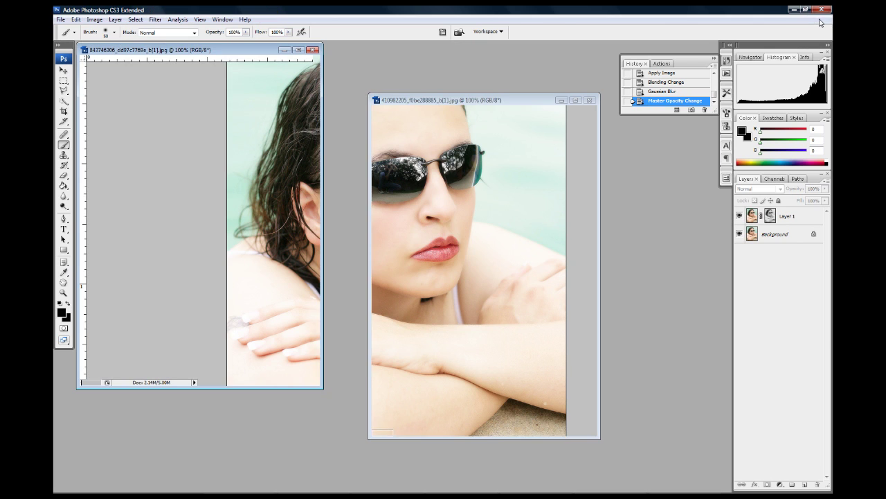
{"action": "left_click", "coordinate": [284, 50]}
{"action": "left_click_drag", "start_coordinate": [441, 104], "coordinate": [341, 82]}
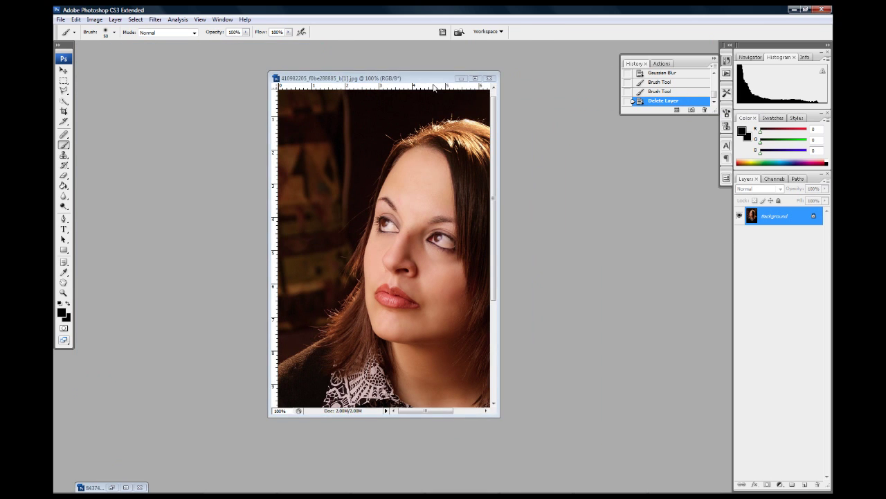
{"action": "left_click", "coordinate": [476, 78]}
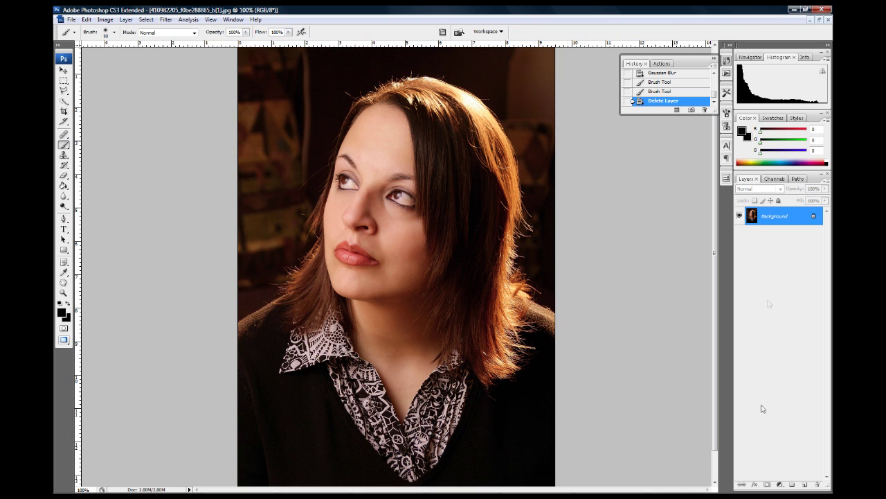
Copy the portrait to Layer 1, fill its mask via Apply Image, and blend it in Screen mode.
{"action": "key", "text": "ctrl+j"}
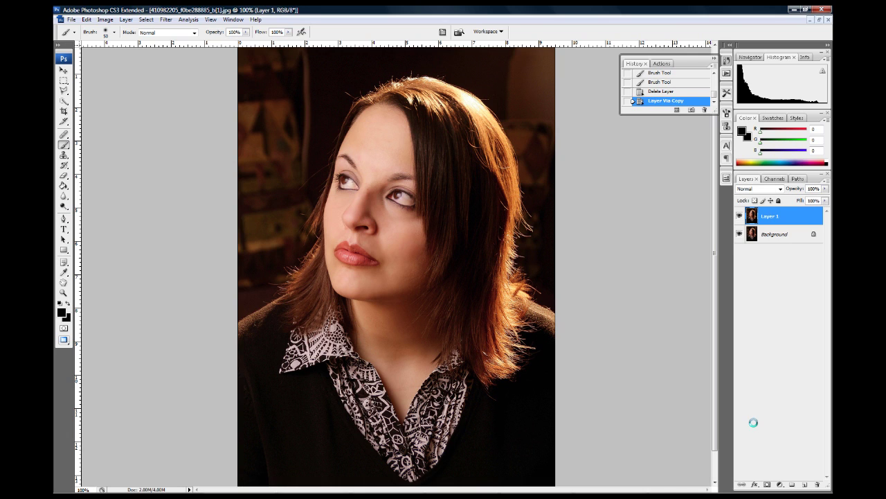
{"action": "left_click", "coordinate": [768, 485]}
{"action": "left_click", "coordinate": [105, 19]}
{"action": "left_click", "coordinate": [118, 64]}
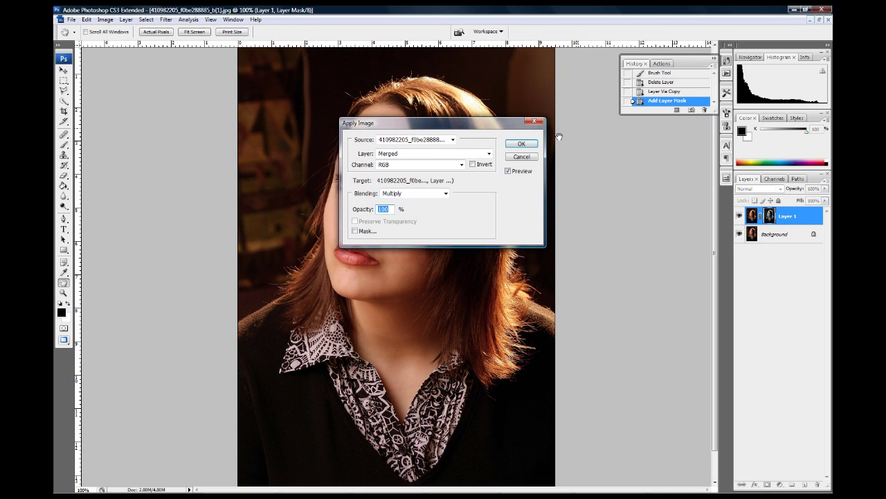
{"action": "left_click", "coordinate": [532, 144]}
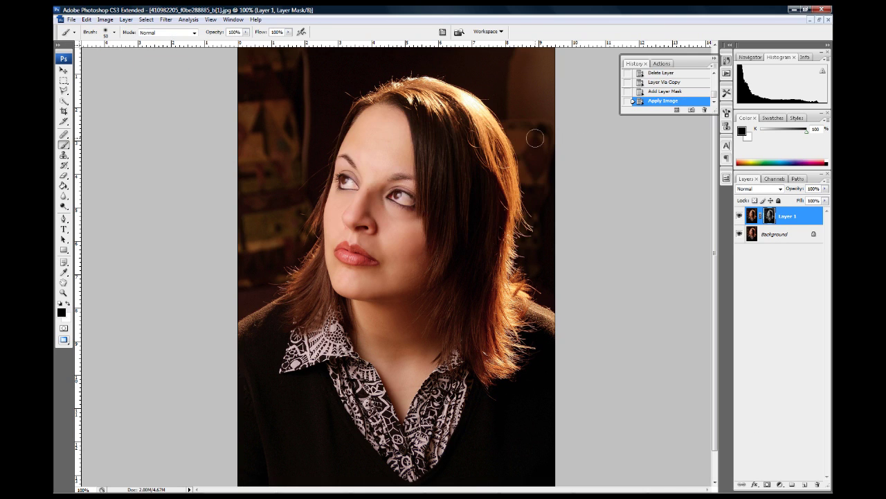
{"action": "left_click", "coordinate": [767, 189]}
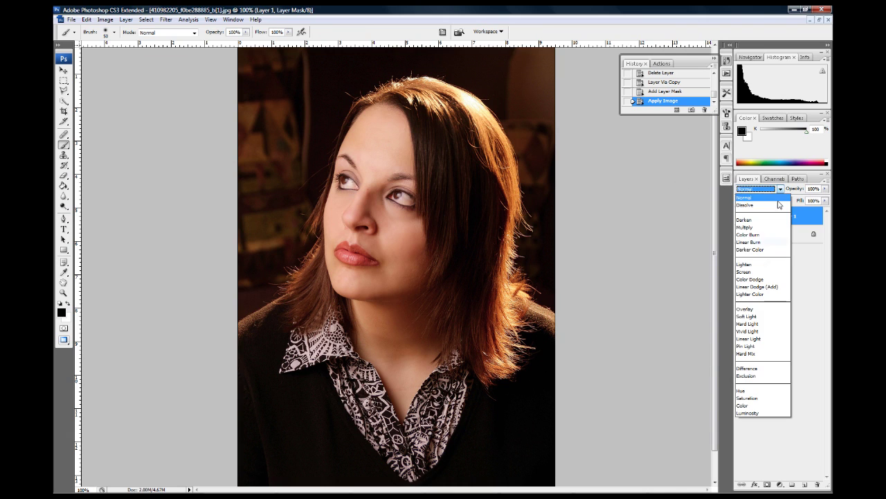
{"action": "left_click", "coordinate": [760, 272]}
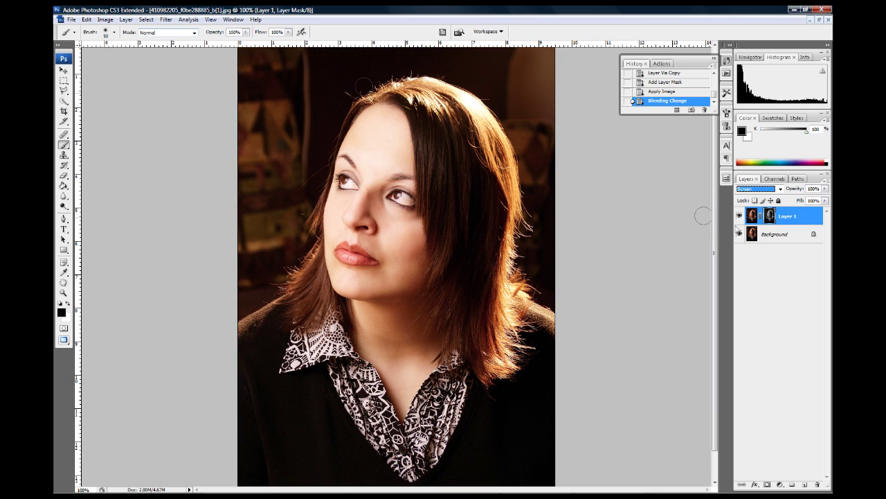
Target Layer 1's pixels and apply a 4.0-pixel Gaussian Blur.
{"action": "left_click", "coordinate": [752, 216]}
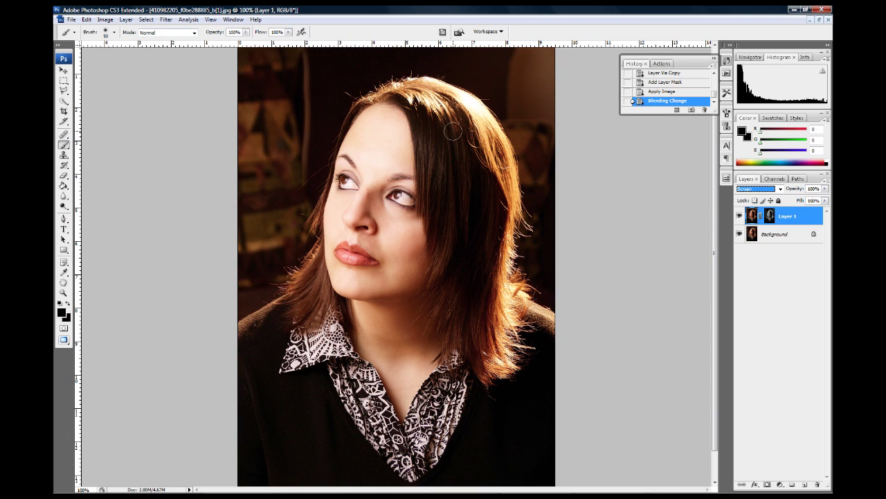
{"action": "left_click", "coordinate": [106, 20]}
{"action": "mouse_move", "coordinate": [166, 20]}
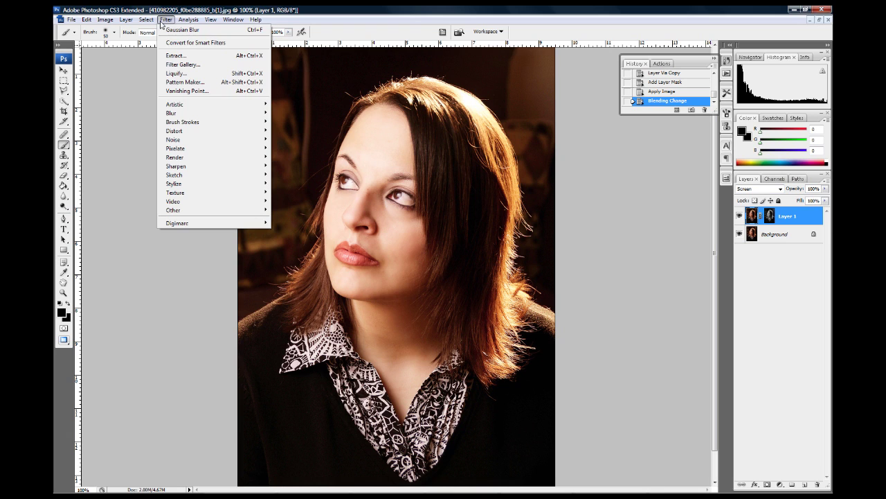
{"action": "mouse_move", "coordinate": [182, 123]}
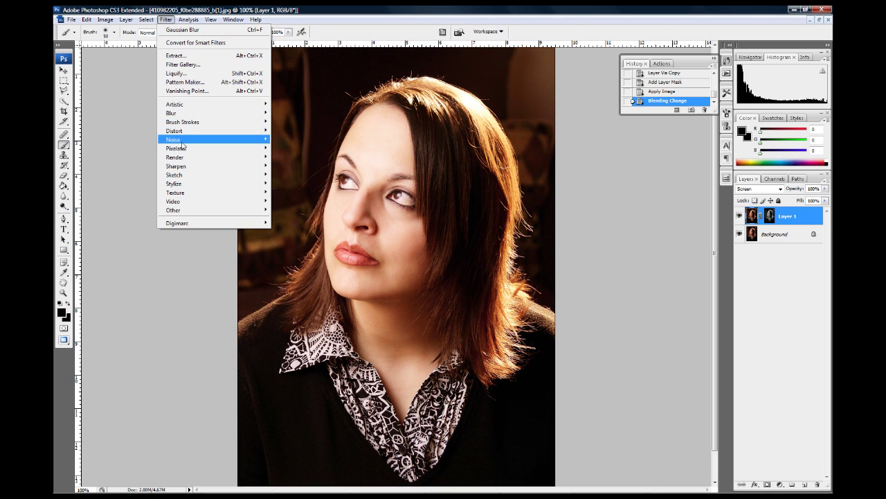
{"action": "left_click", "coordinate": [292, 148]}
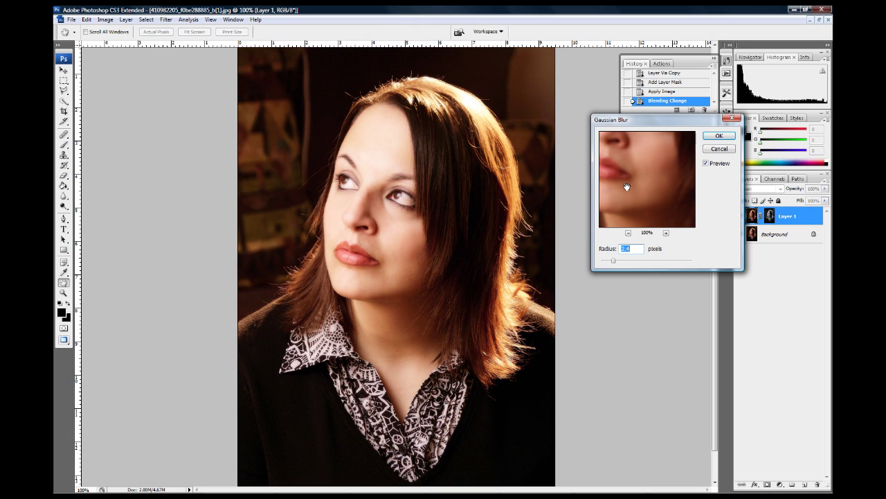
{"action": "left_click_drag", "start_coordinate": [615, 263], "coordinate": [618, 263]}
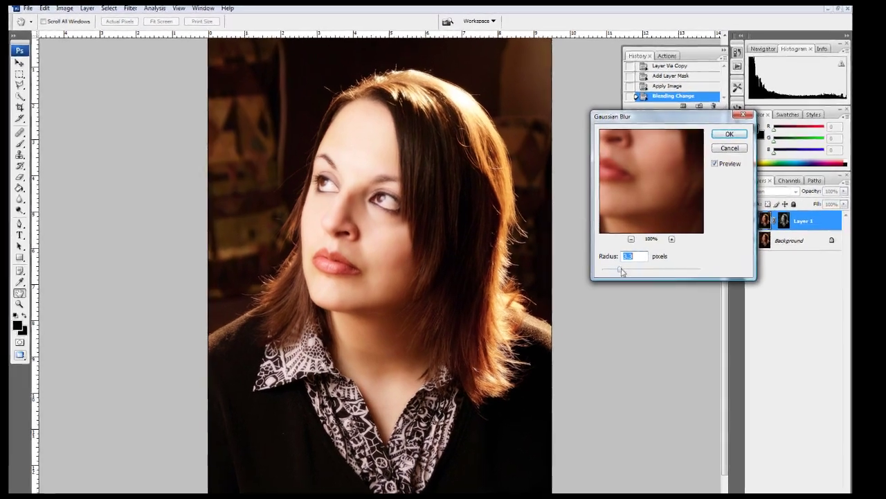
{"action": "left_click_drag", "start_coordinate": [622, 271], "coordinate": [624, 271]}
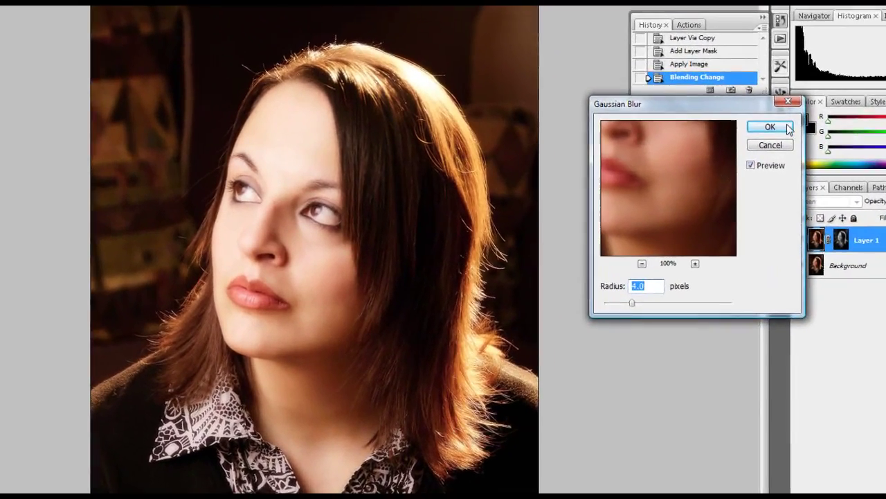
{"action": "left_click", "coordinate": [729, 134]}
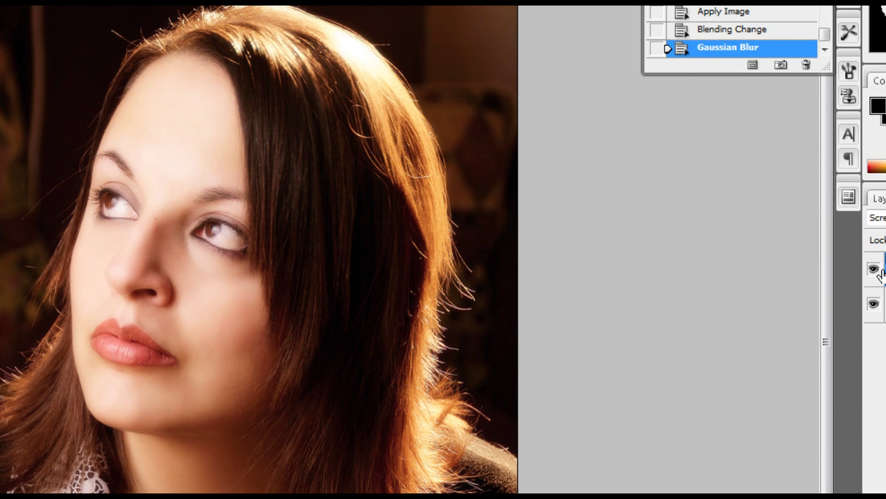
Toggle the glow layer on and off to compare before and after.
{"action": "left_click", "coordinate": [875, 269]}
{"action": "left_click", "coordinate": [875, 269]}
{"action": "left_click", "coordinate": [875, 269]}
{"action": "left_click", "coordinate": [874, 269]}
{"action": "left_click", "coordinate": [875, 269]}
{"action": "left_click", "coordinate": [875, 269]}
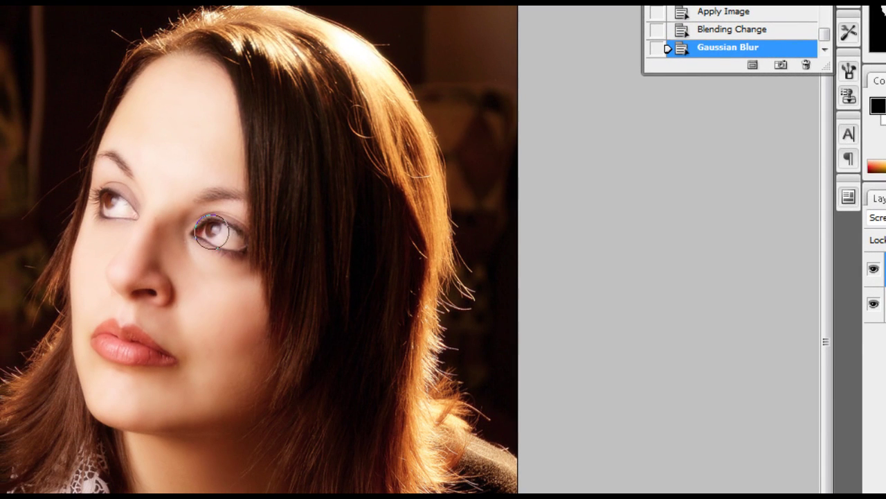
Paint the layer mask over both eyes, then hide the glow layer to compare.
{"action": "left_click_drag", "start_coordinate": [213, 232], "coordinate": [220, 235]}
{"action": "mouse_move", "coordinate": [102, 202]}
{"action": "left_mouse_down"}
{"action": "mouse_move", "coordinate": [119, 210]}
{"action": "mouse_move", "coordinate": [109, 205]}
{"action": "left_mouse_up"}
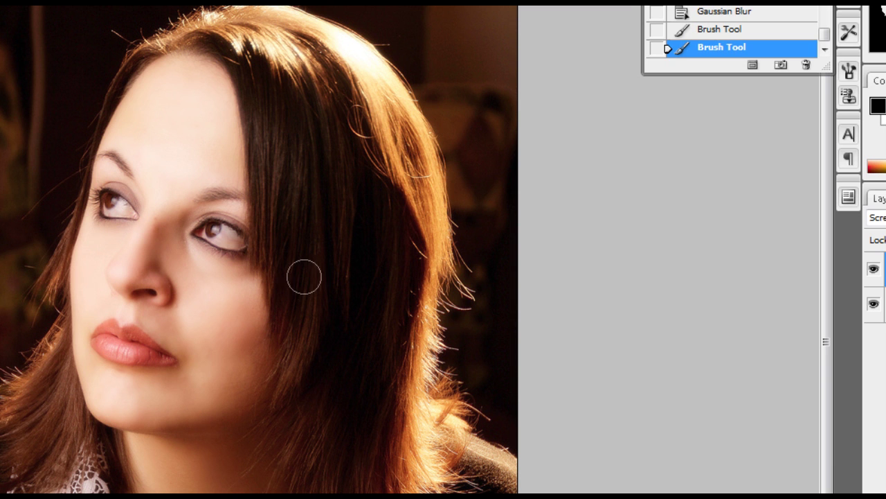
{"action": "left_click", "coordinate": [873, 269]}
Show Layer 1 again and delete its layer mask without applying it.
{"action": "left_click", "coordinate": [872, 272]}
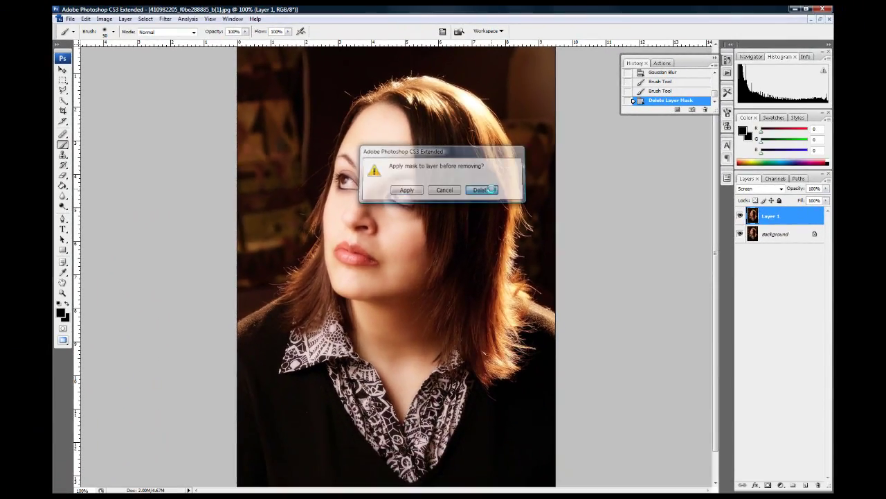
{"action": "left_click", "coordinate": [492, 195]}
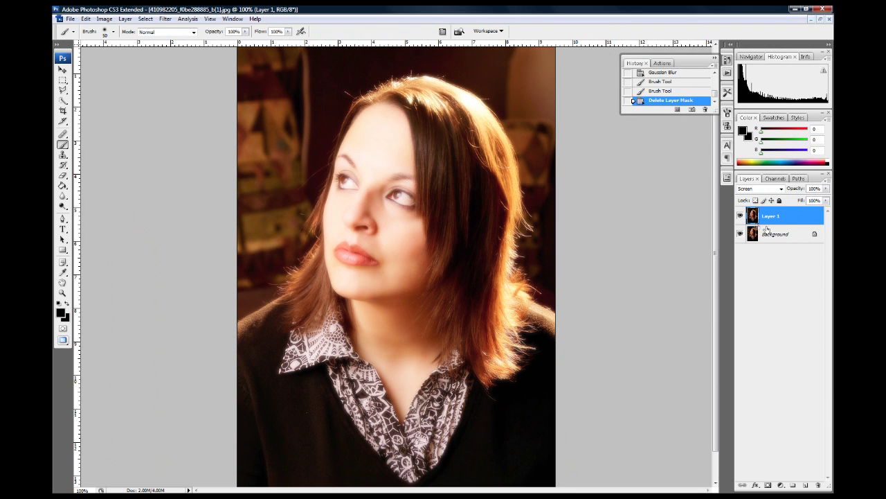
Try Overlay, then set Layer 1's blending mode to Soft Light.
{"action": "left_click", "coordinate": [740, 216]}
{"action": "left_click", "coordinate": [740, 216]}
{"action": "left_click", "coordinate": [781, 189]}
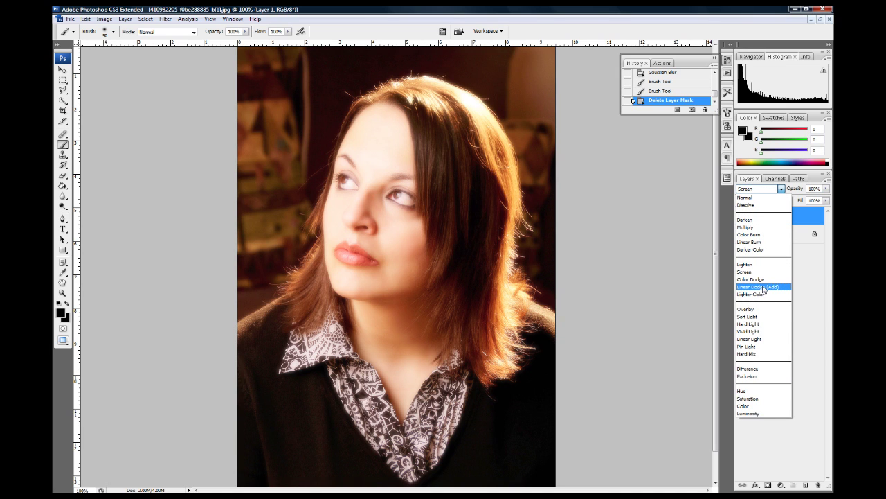
{"action": "left_click", "coordinate": [760, 309]}
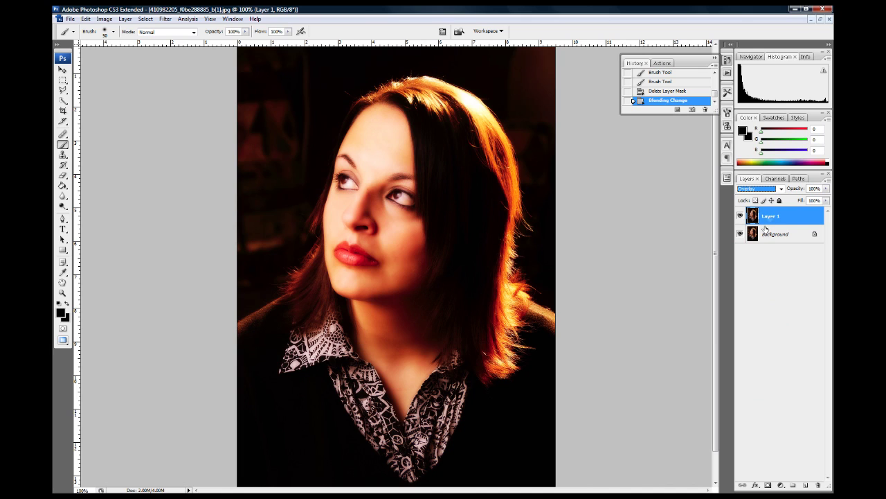
{"action": "left_click", "coordinate": [781, 189]}
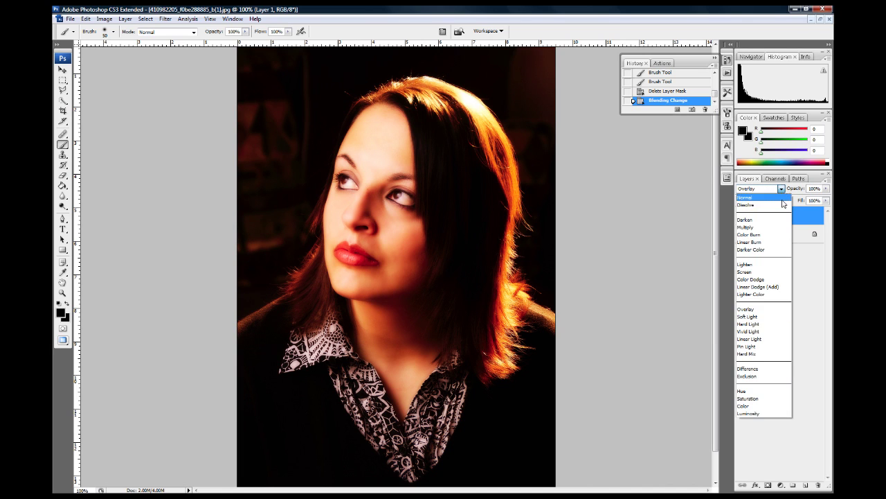
{"action": "left_click", "coordinate": [769, 314]}
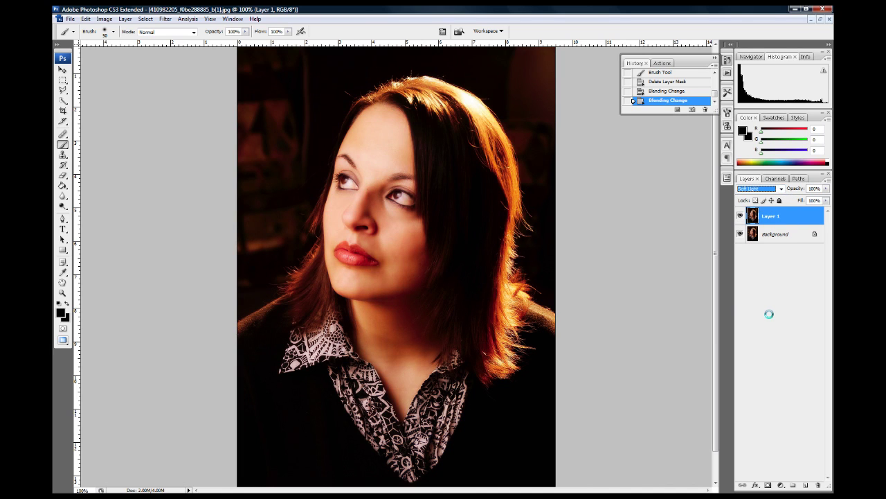
Toggle Layer 1's visibility to compare the portrait with and without the Soft Light glow.
{"action": "left_click", "coordinate": [740, 217]}
{"action": "left_click", "coordinate": [739, 217]}
{"action": "left_click", "coordinate": [739, 217]}
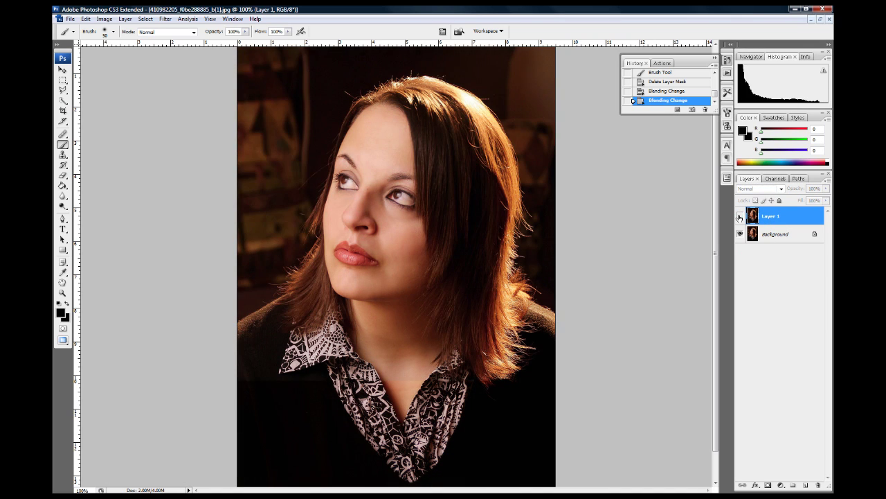
{"action": "left_click", "coordinate": [740, 216]}
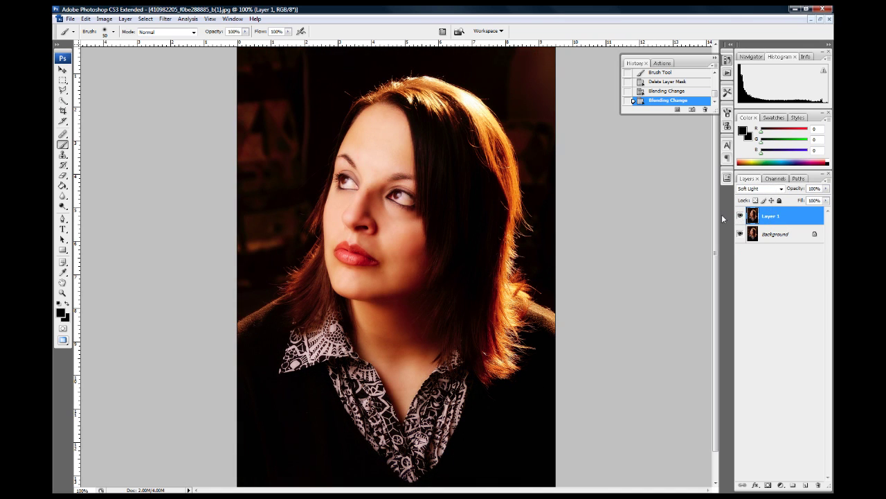
Lower the Soft Light layer's opacity to about 59%, then deselect the layer.
{"action": "left_click", "coordinate": [826, 189]}
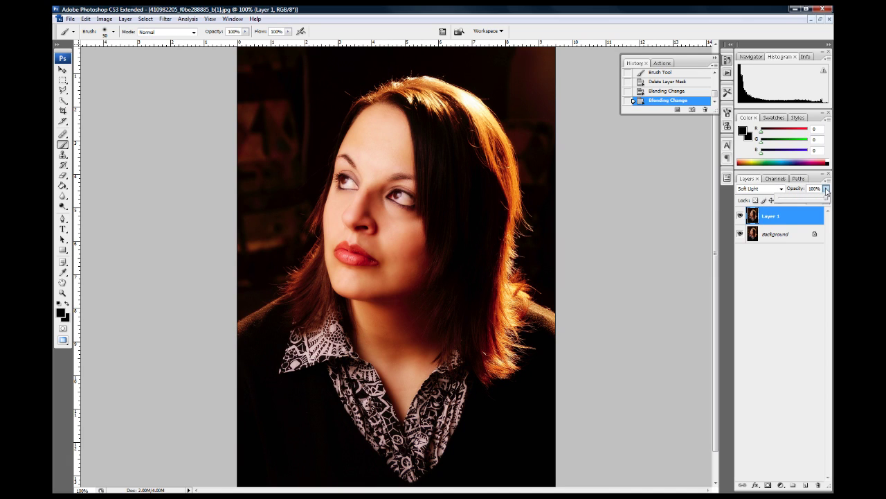
{"action": "left_click_drag", "start_coordinate": [826, 200], "coordinate": [807, 208]}
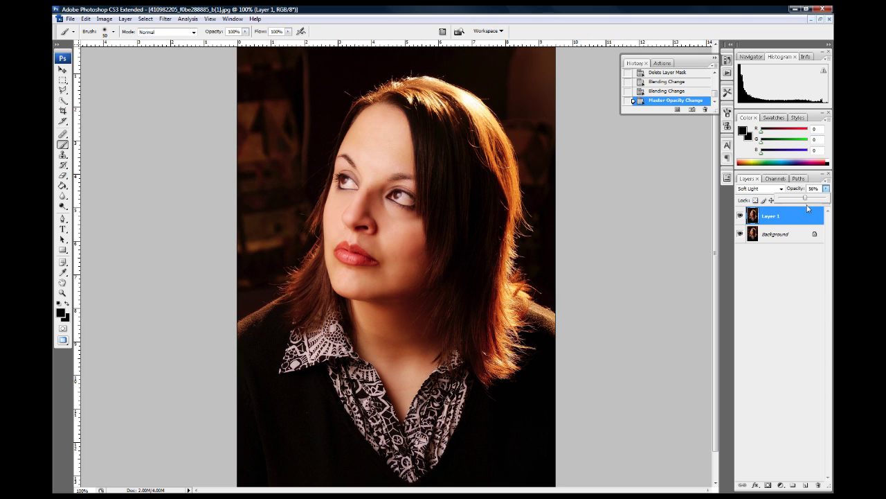
{"action": "left_click", "coordinate": [809, 261]}
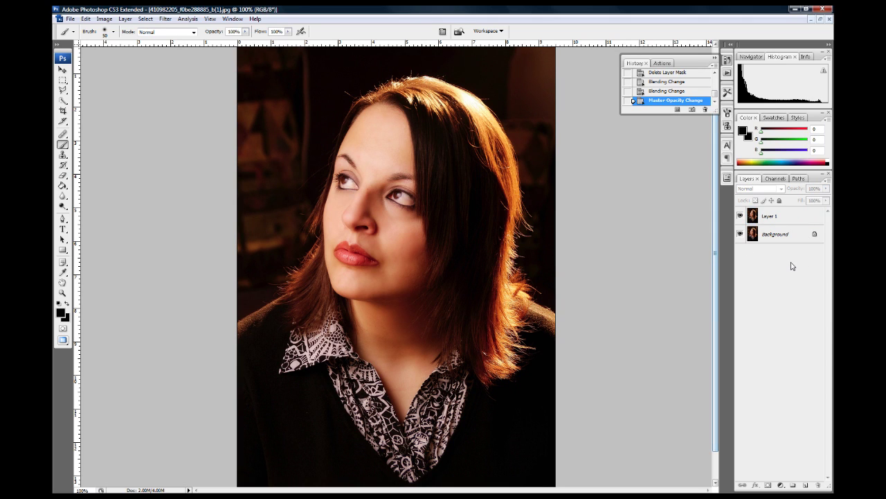